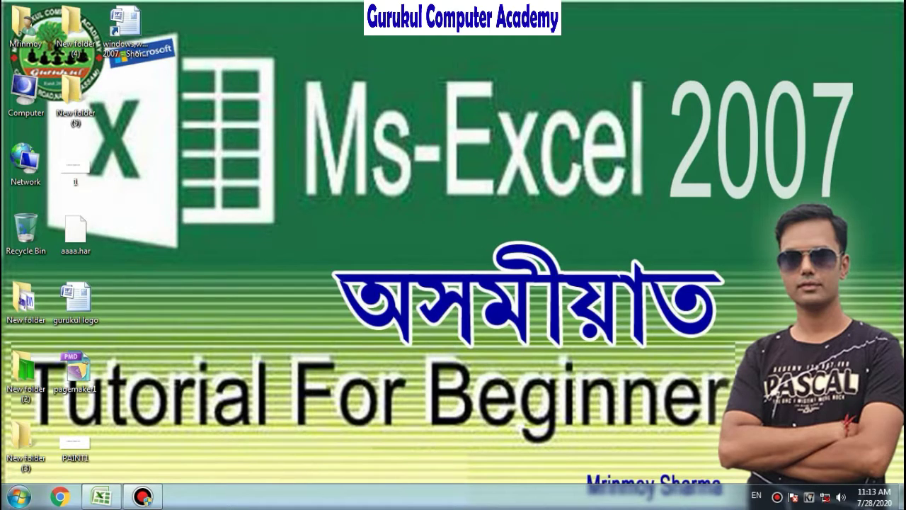
Restore the workbook and review the headings Code, Qty, Rate, Amount, Discount Rate, Discount Amount, Net Amount.
click(102, 501)
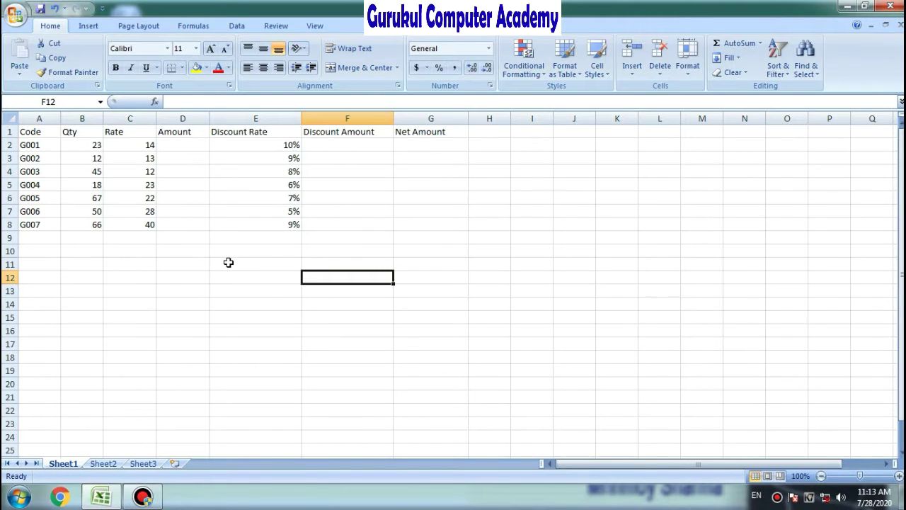
click(229, 262)
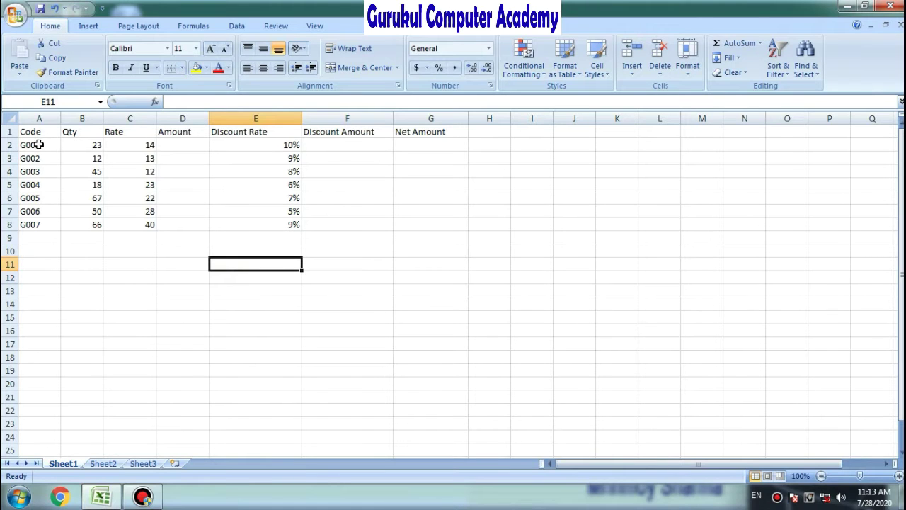
click(36, 133)
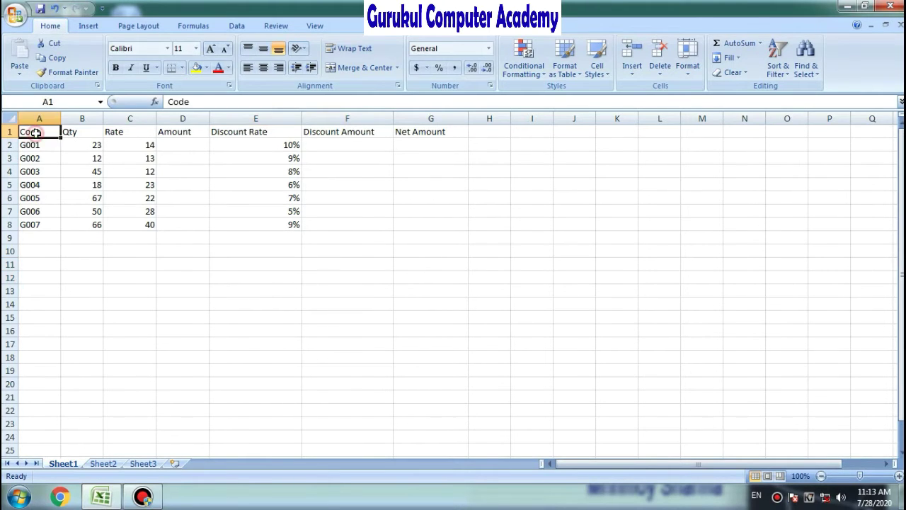
click(83, 132)
click(126, 132)
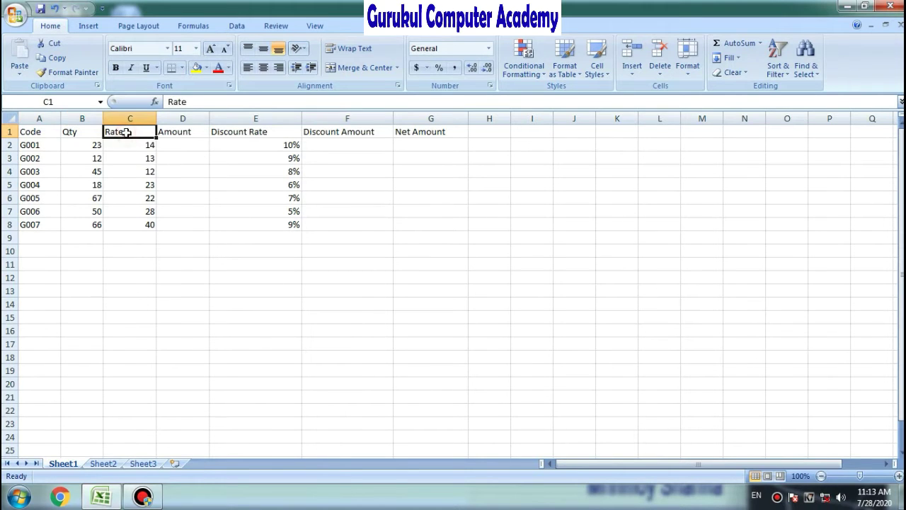
click(177, 133)
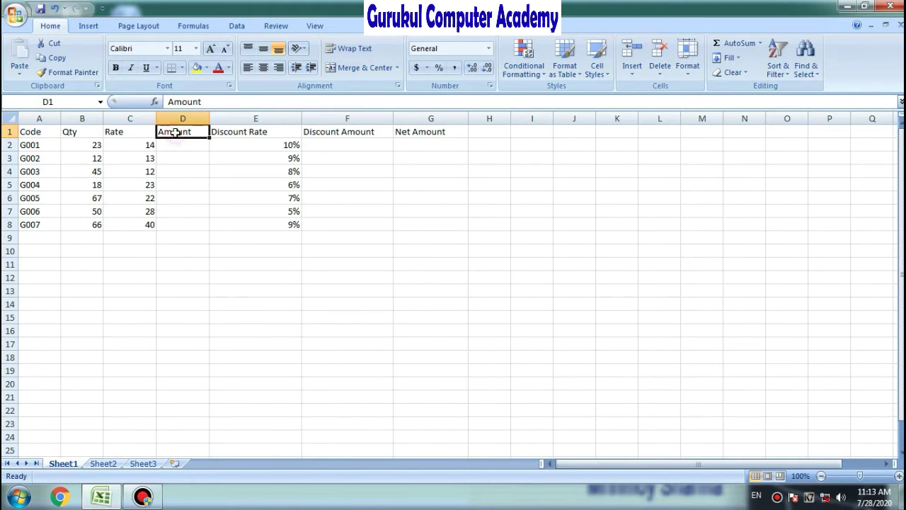
click(251, 135)
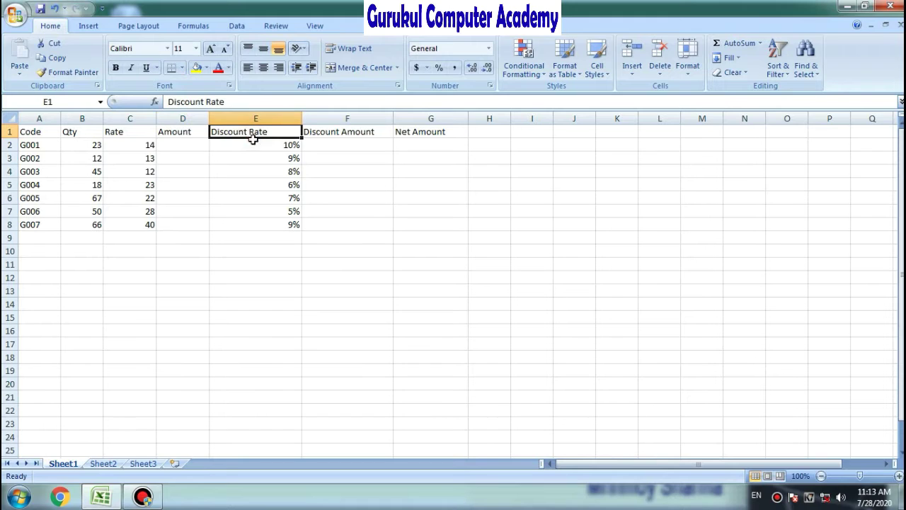
click(332, 132)
click(417, 134)
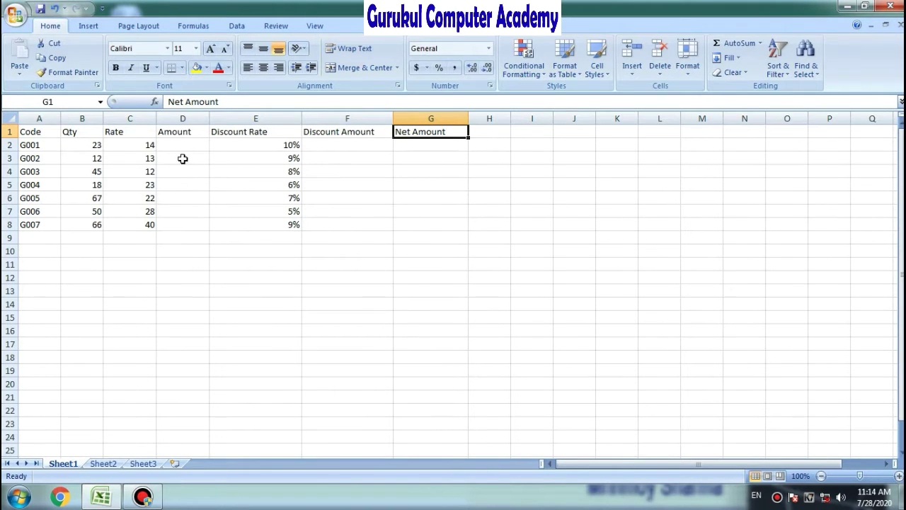
click(182, 144)
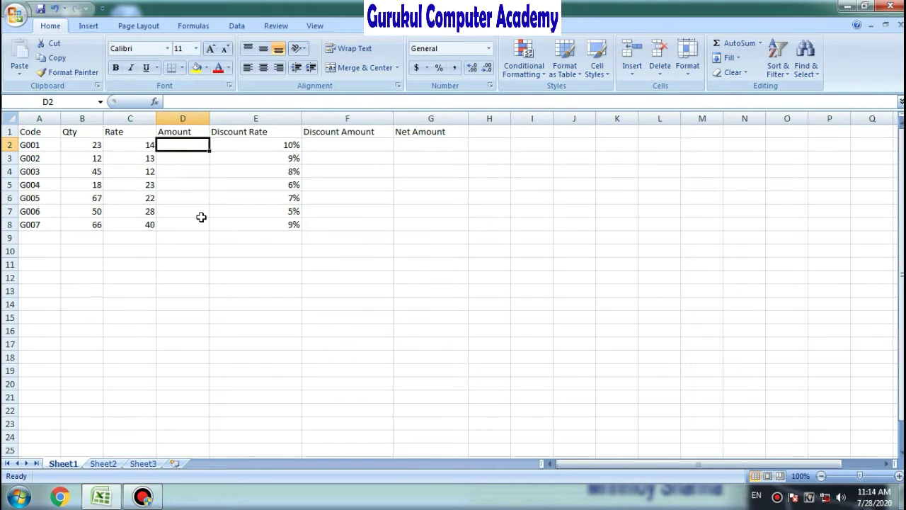
Enter =B2*C2 in D2 so the first Amount shows 322.
text(=)
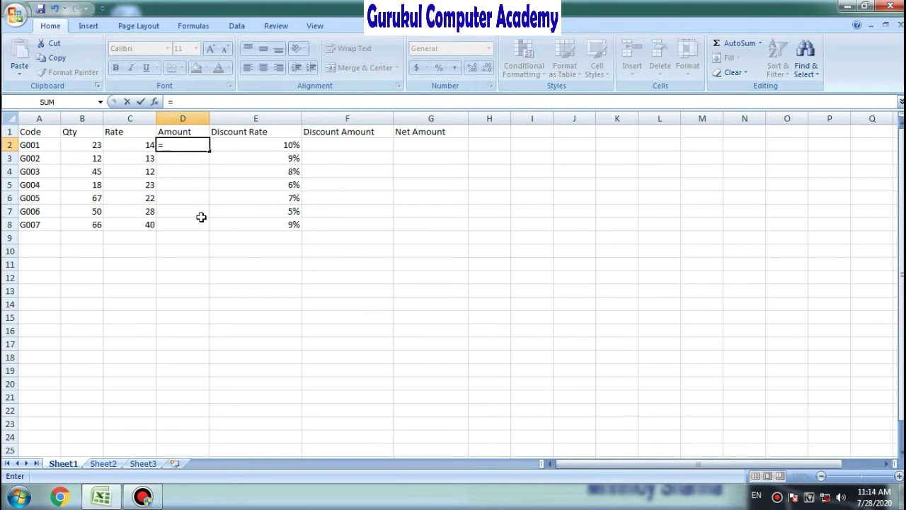
click(85, 144)
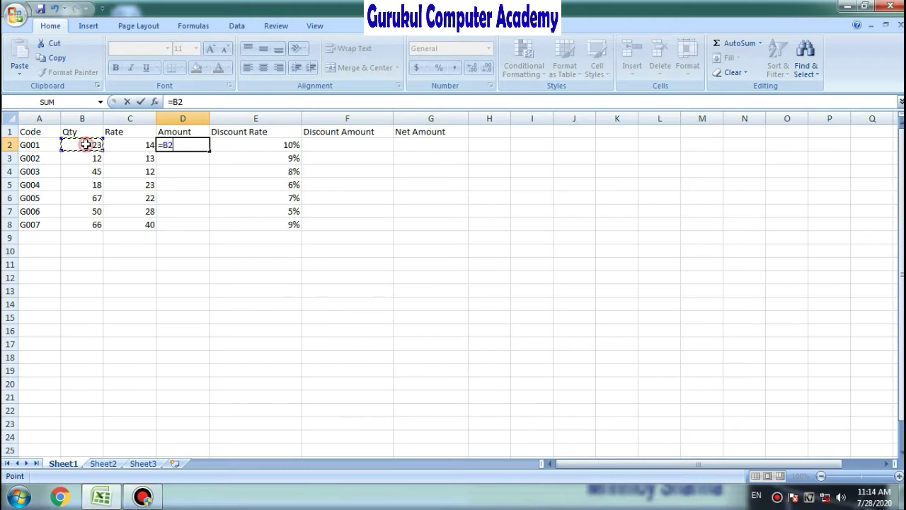
text(*)
click(127, 144)
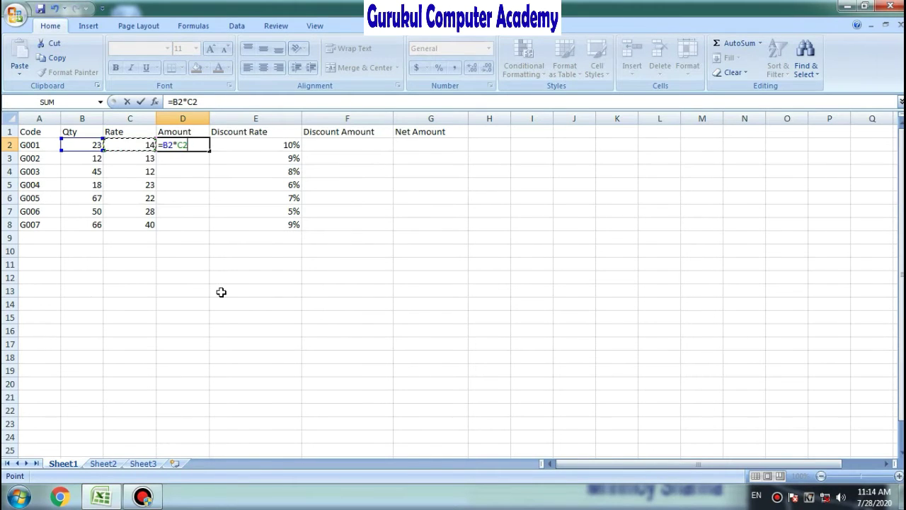
key(Return)
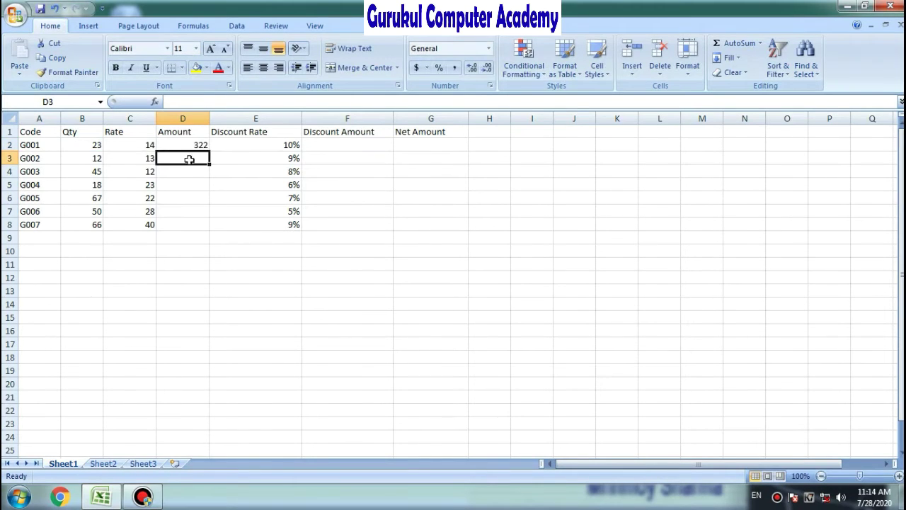
click(191, 145)
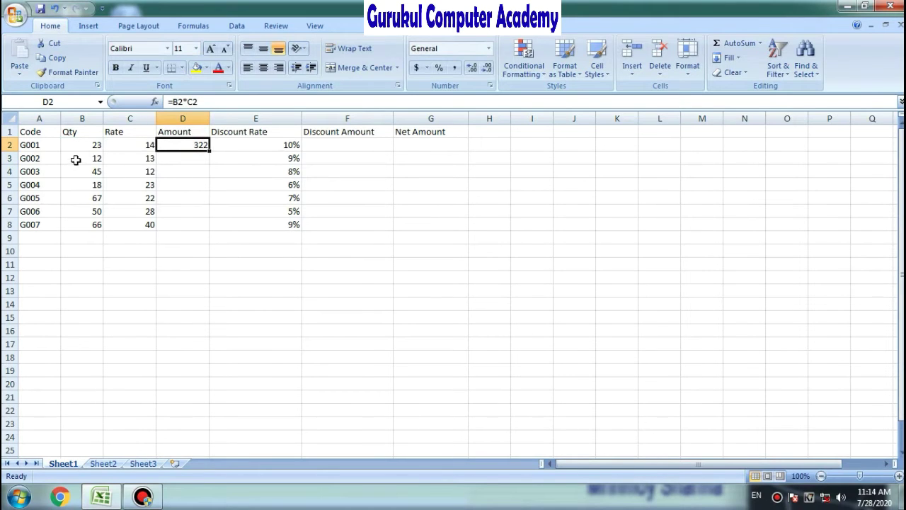
Enter =B3*C3 in D3 (156) and fill the formula down to D8.
click(186, 158)
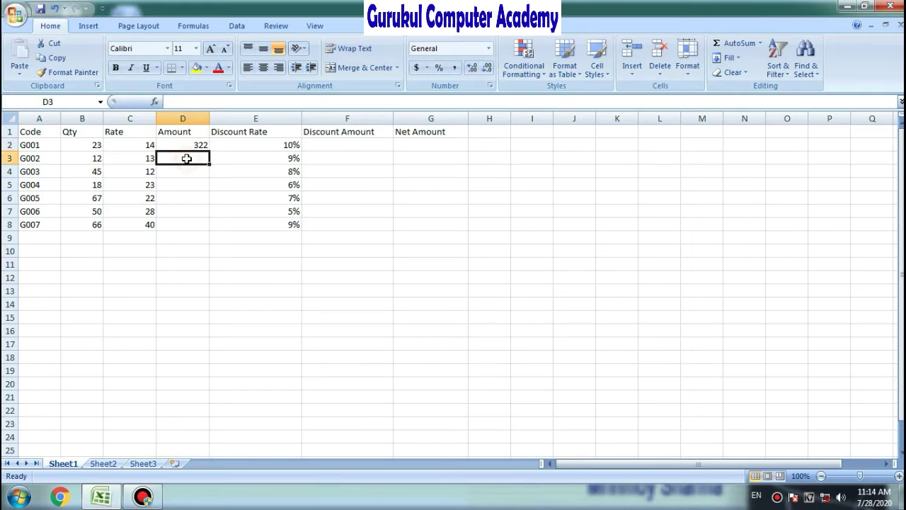
text(=)
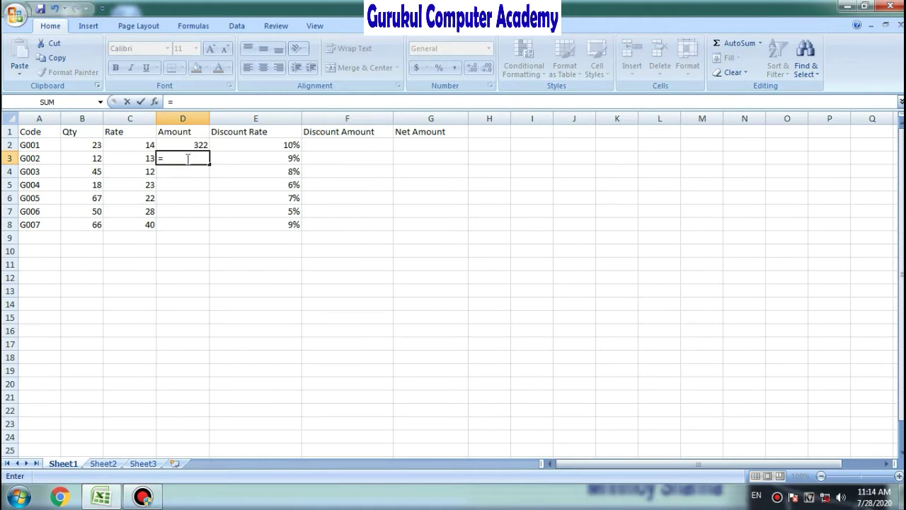
click(84, 158)
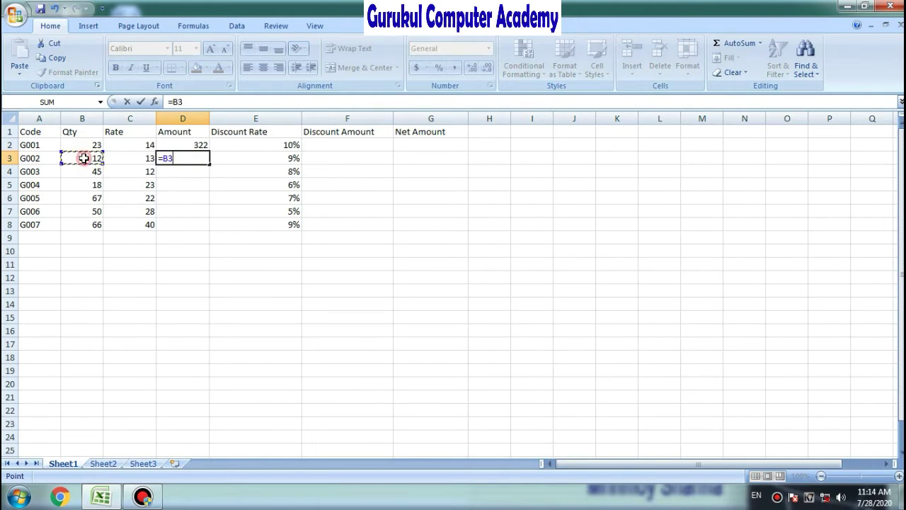
text(*)
click(137, 159)
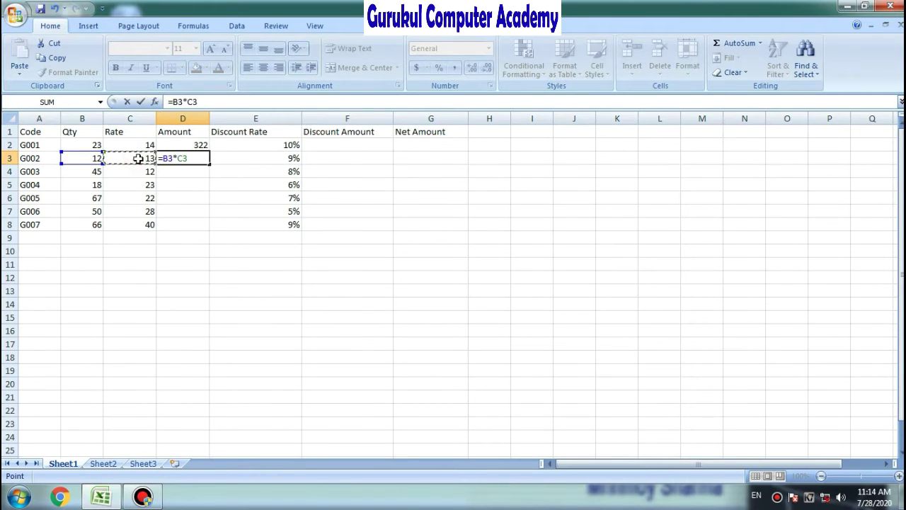
key(Return)
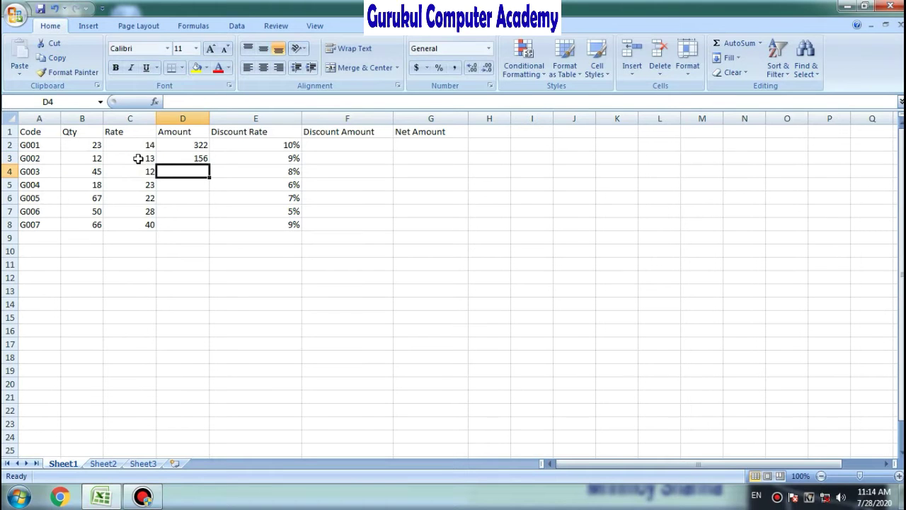
click(199, 158)
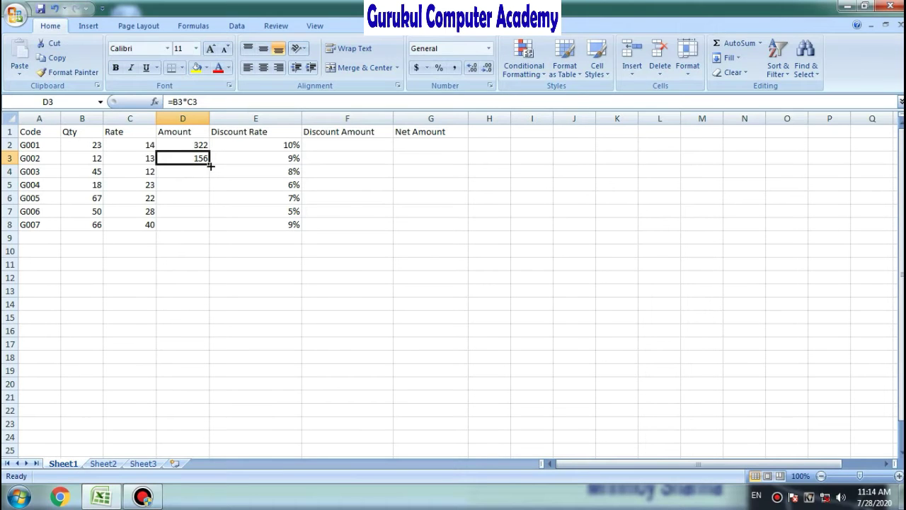
drag(210, 165, 208, 226)
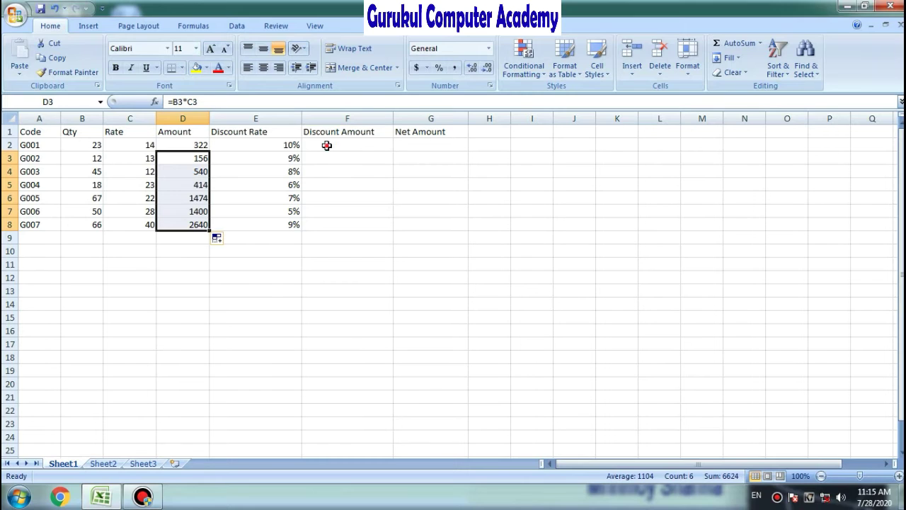
Enter =D2*E2 in F2 for the first Discount Amount.
click(327, 145)
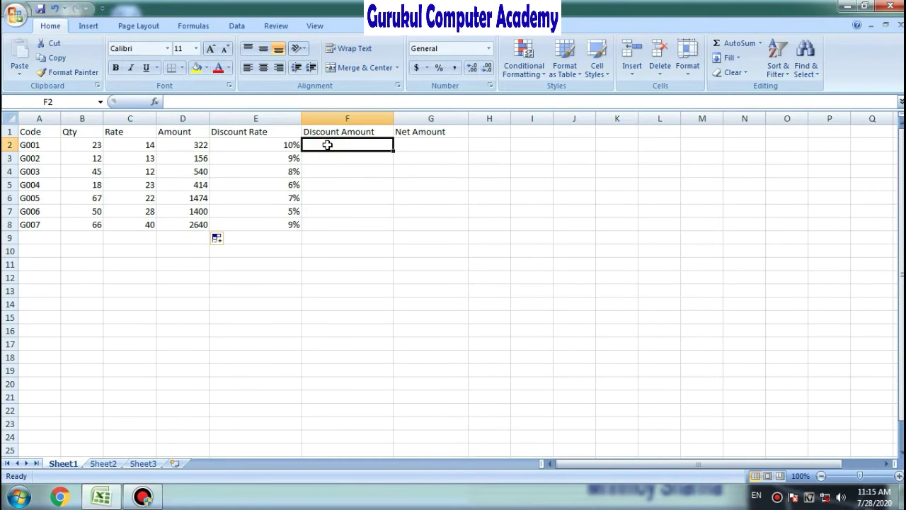
text(=)
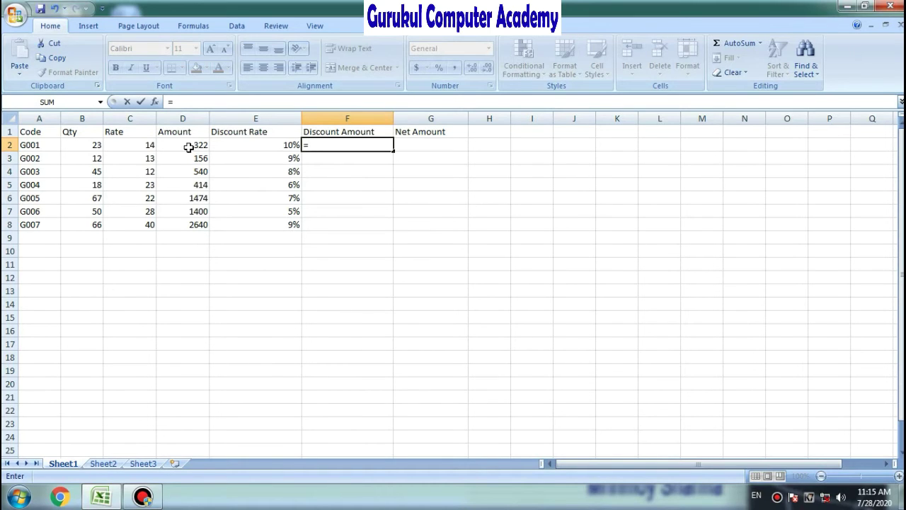
click(188, 144)
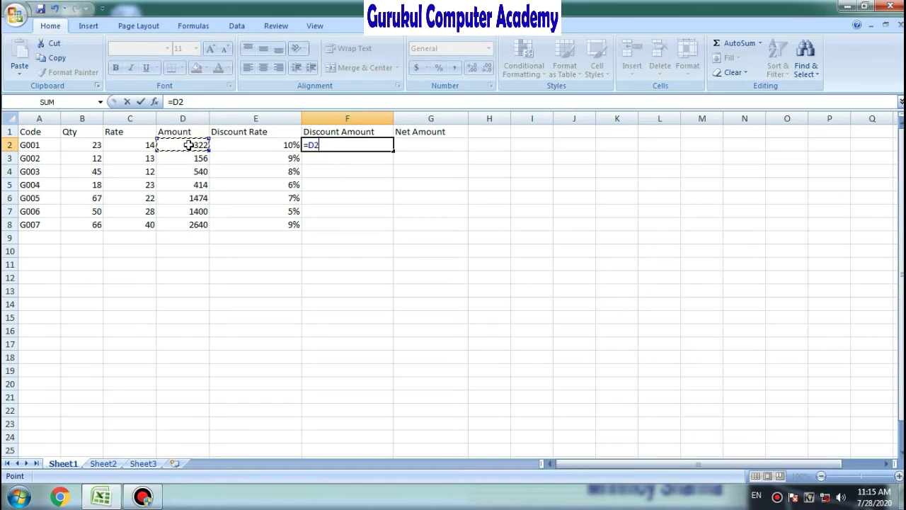
text(*)
click(268, 145)
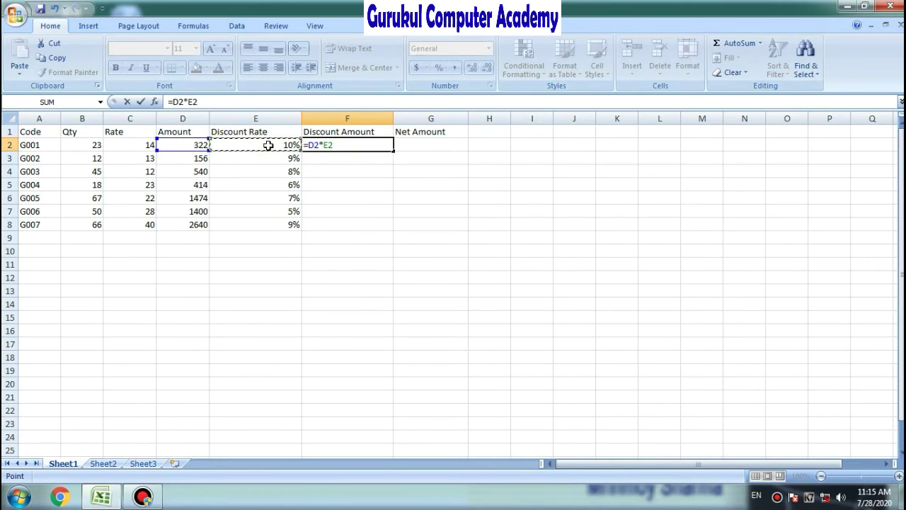
key(Return)
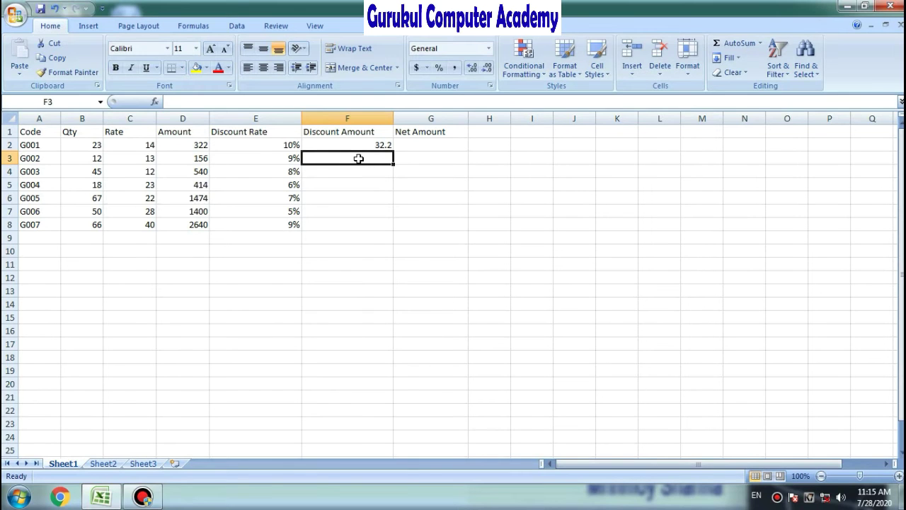
Enter =D3*E3 in F3 and fill the discount formula down to F8.
text(=)
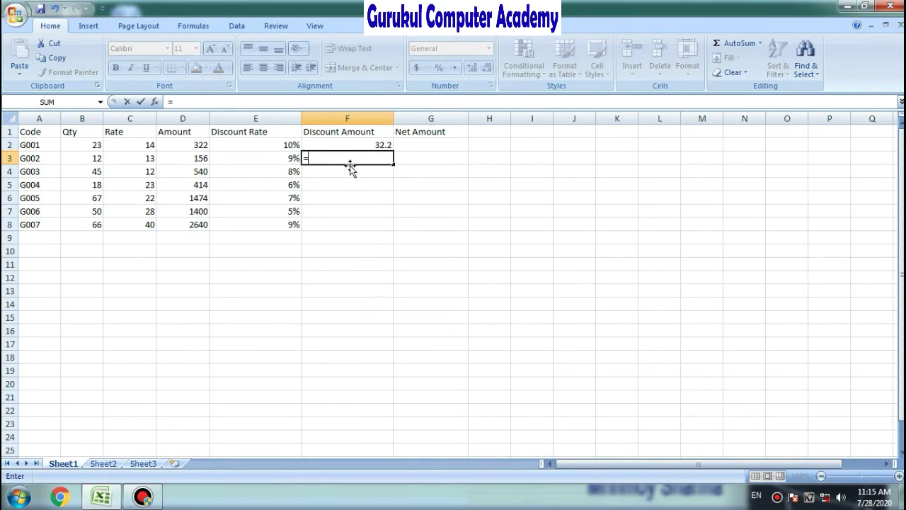
click(193, 159)
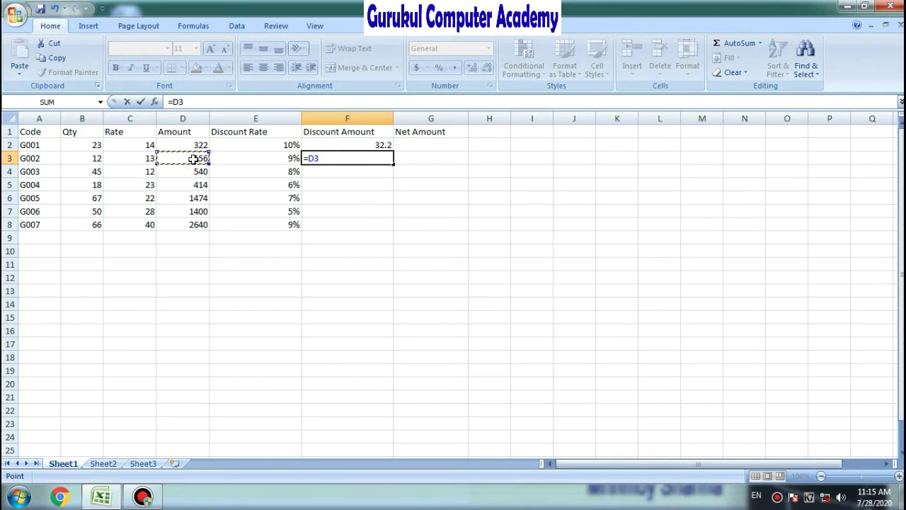
text(*)
click(284, 158)
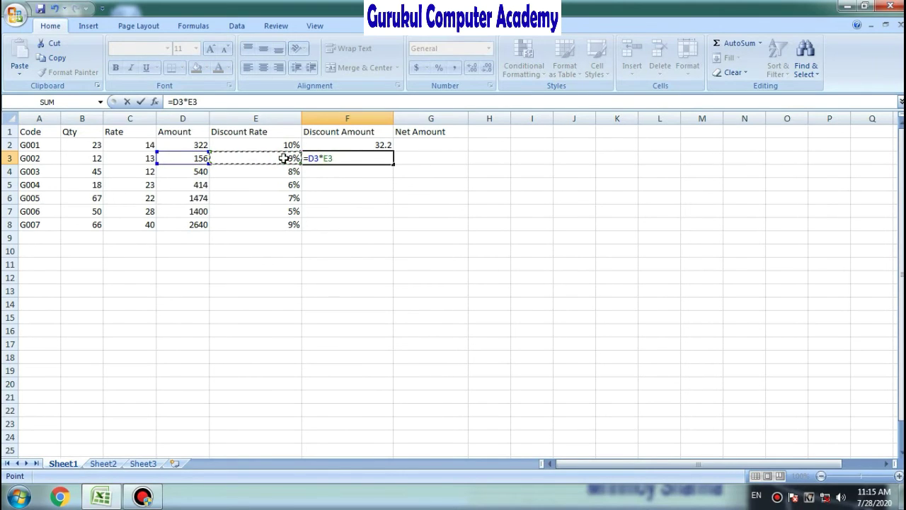
key(Return)
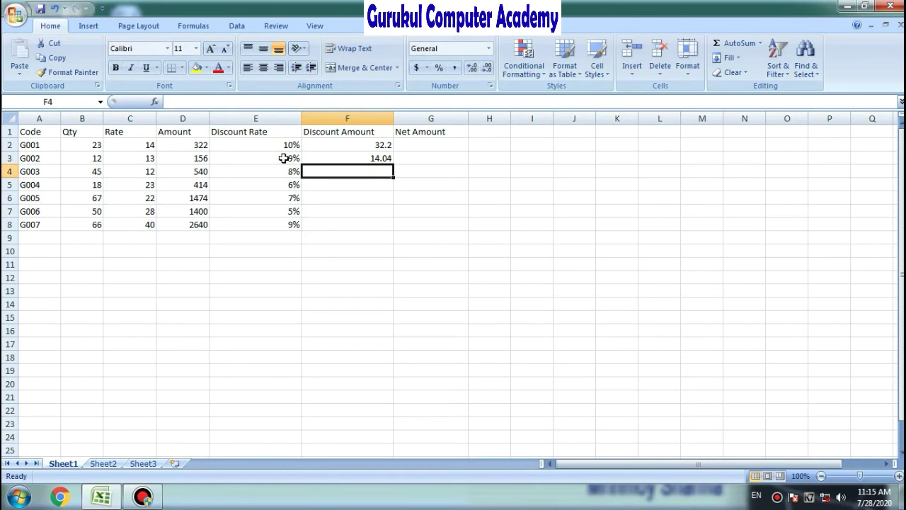
click(375, 158)
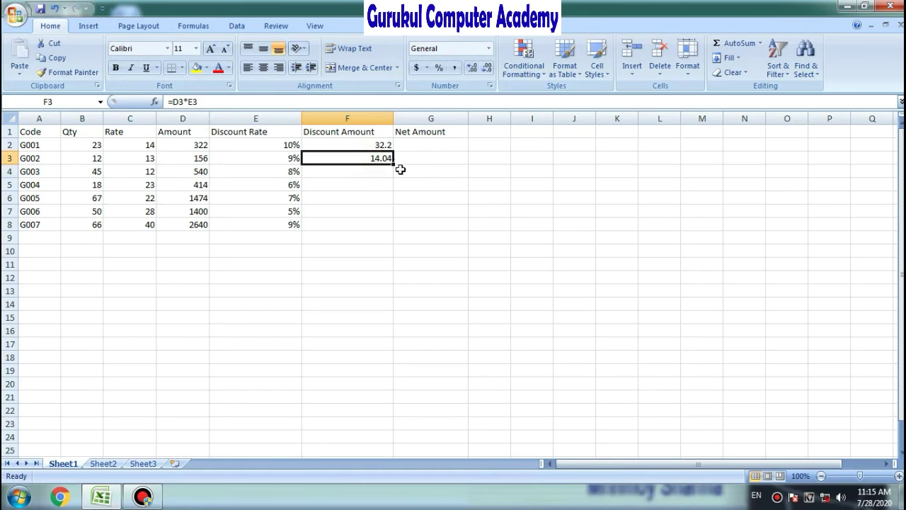
drag(393, 163, 388, 233)
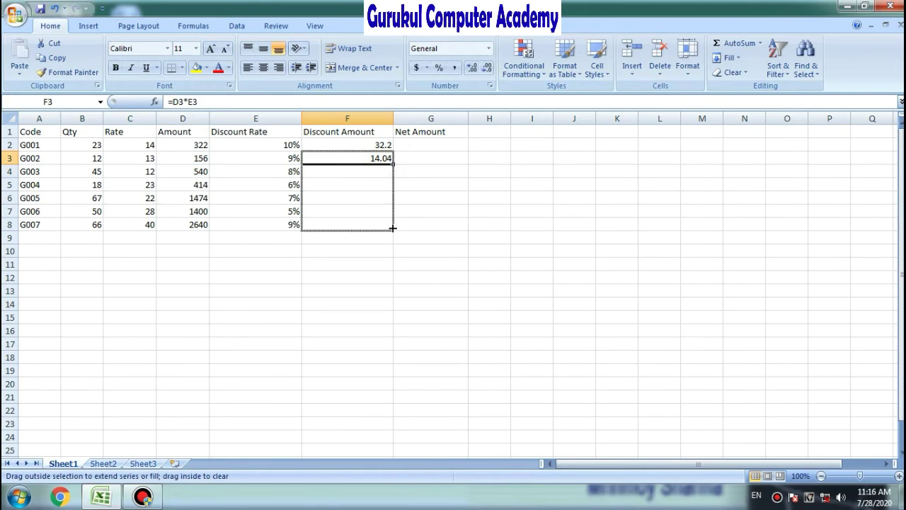
click(424, 144)
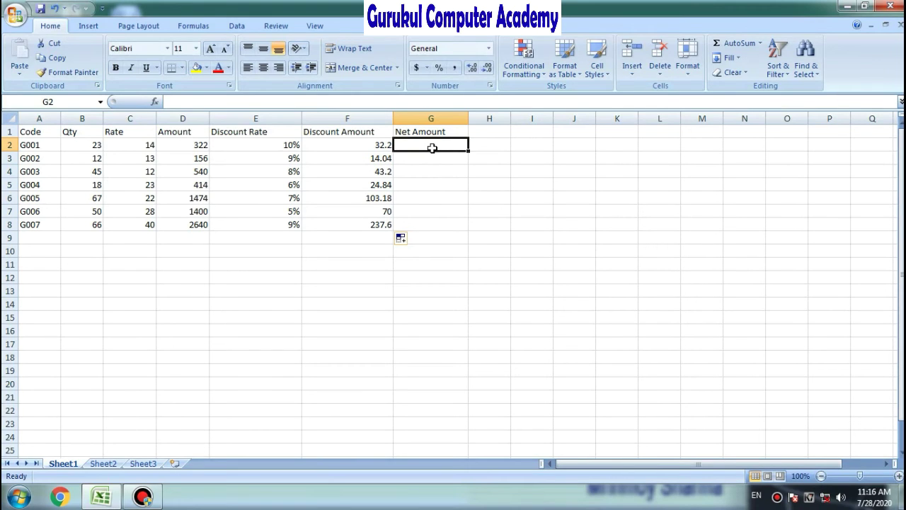
Enter =D2-F2 in G2 so the first Net Amount shows 289.8.
text(=)
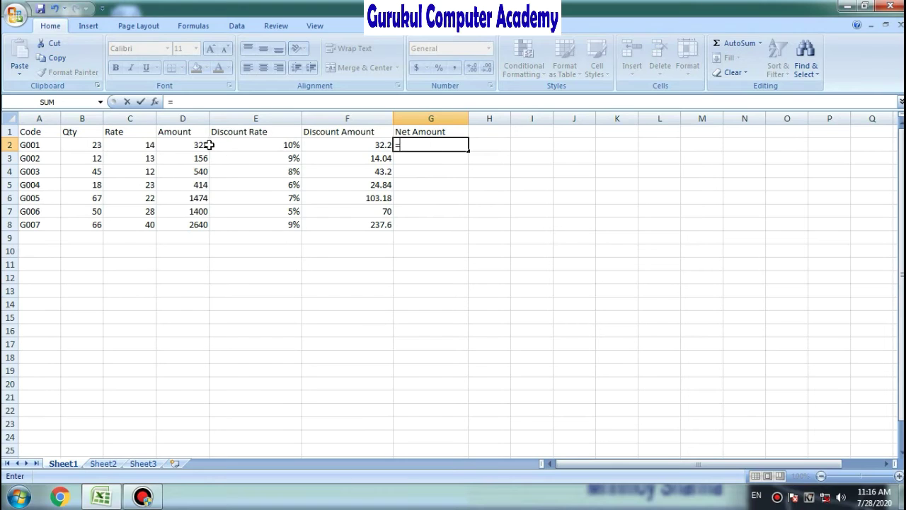
click(189, 144)
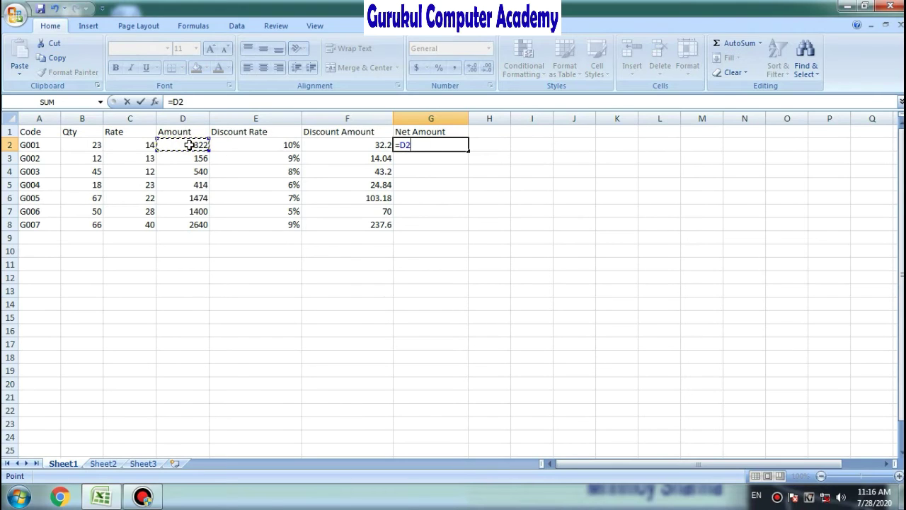
text(-)
click(361, 145)
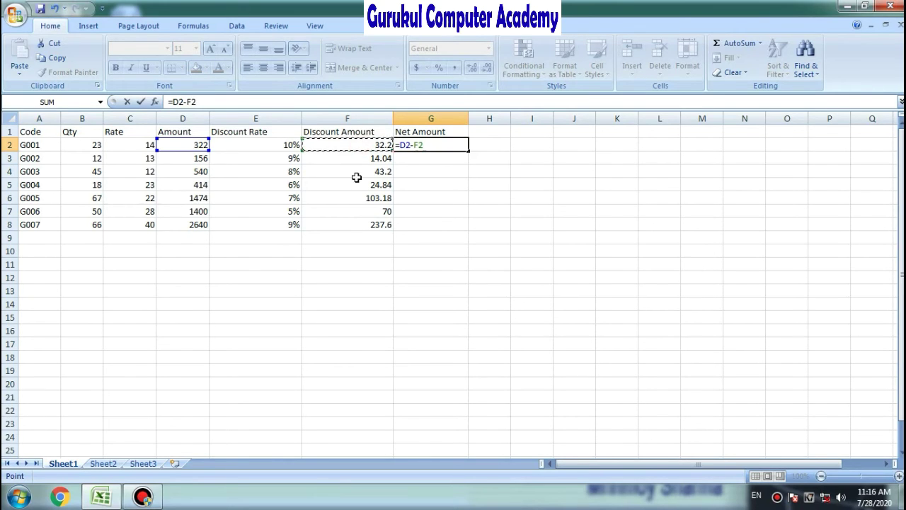
key(Return)
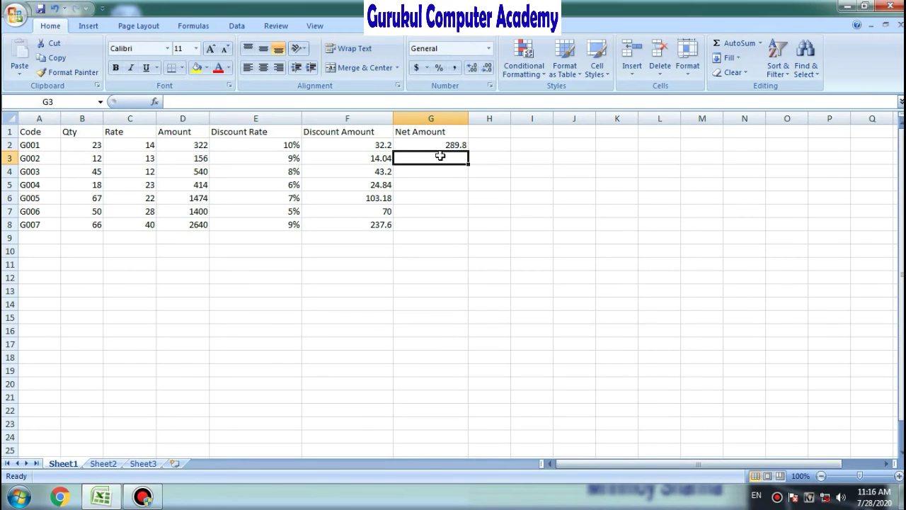
click(441, 144)
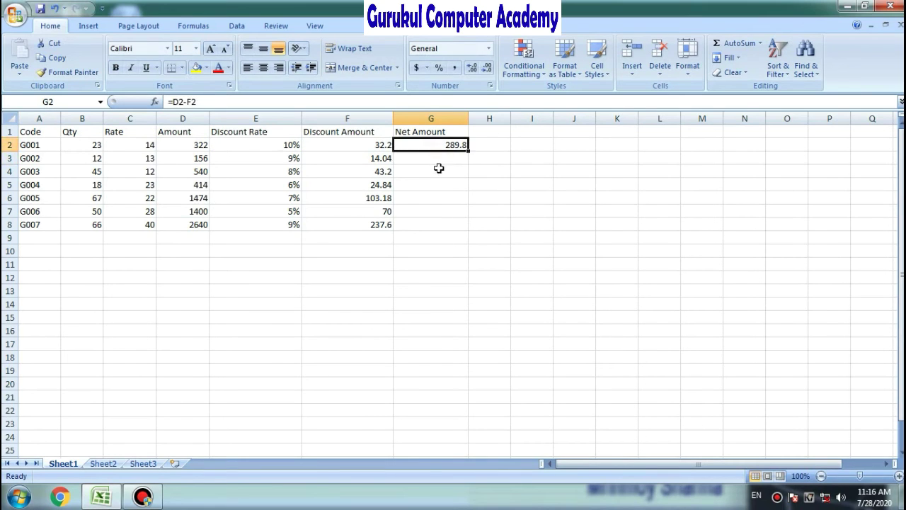
Enter =D3-F3 in G3 (141.96) and drag the formula down toward G8.
click(440, 159)
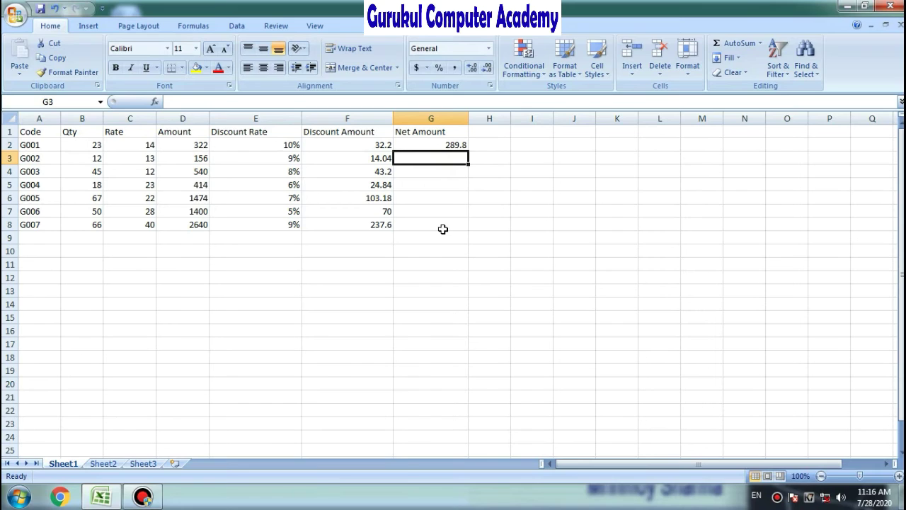
text(=)
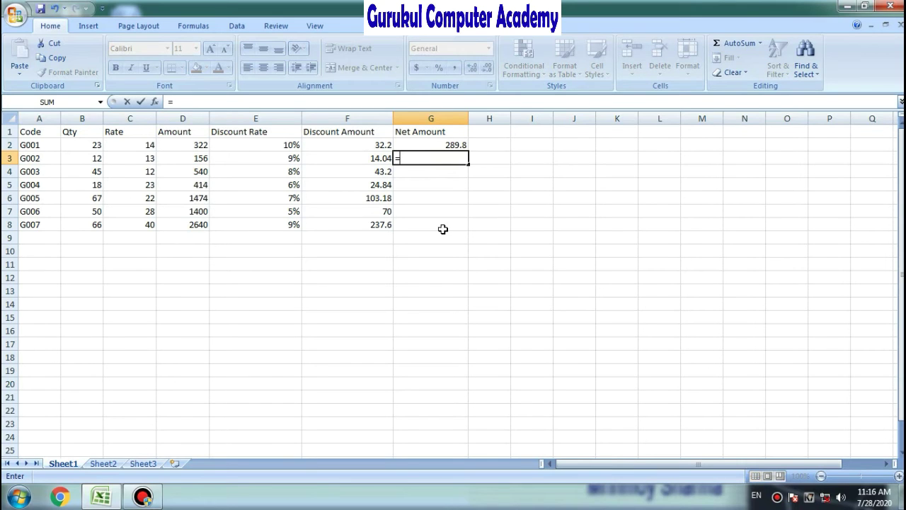
click(184, 159)
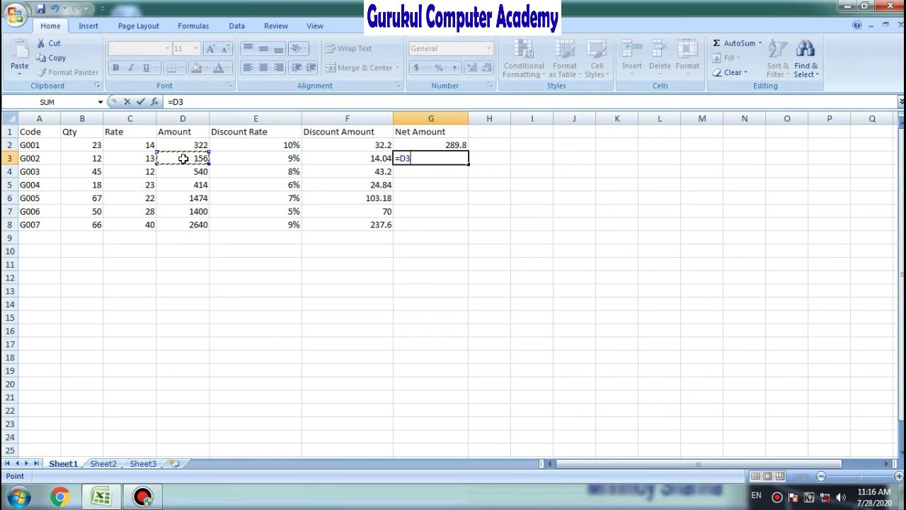
text(-)
click(363, 158)
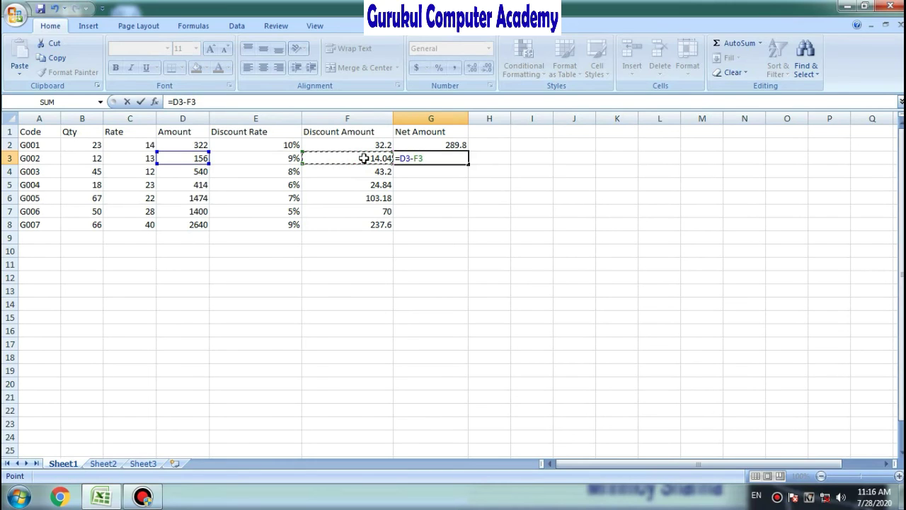
key(Return)
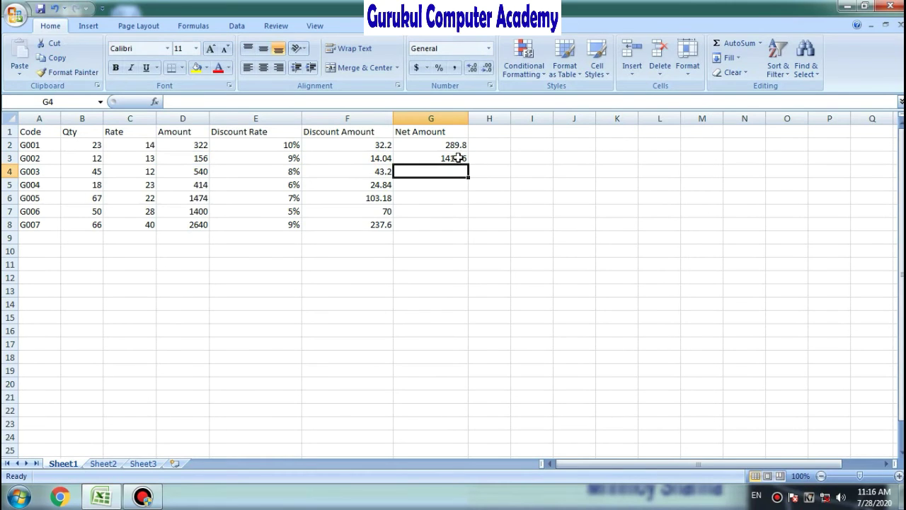
click(449, 160)
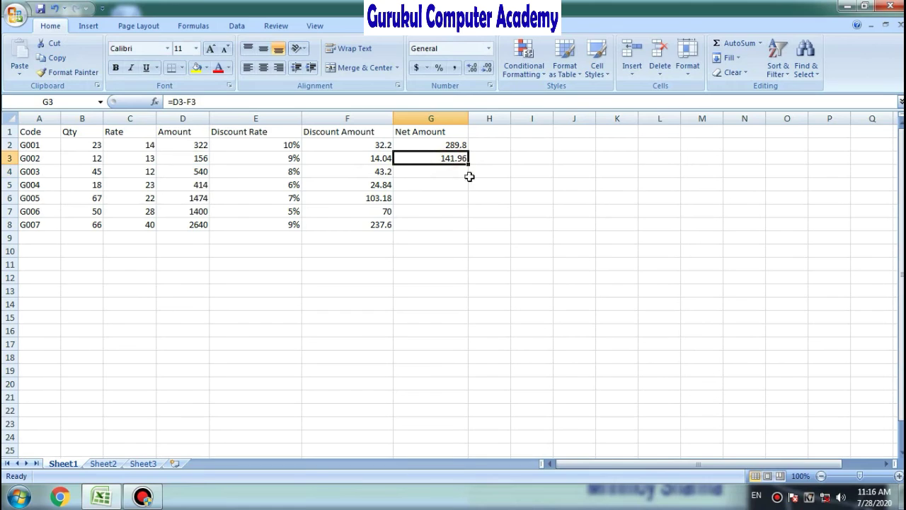
drag(470, 165, 469, 227)
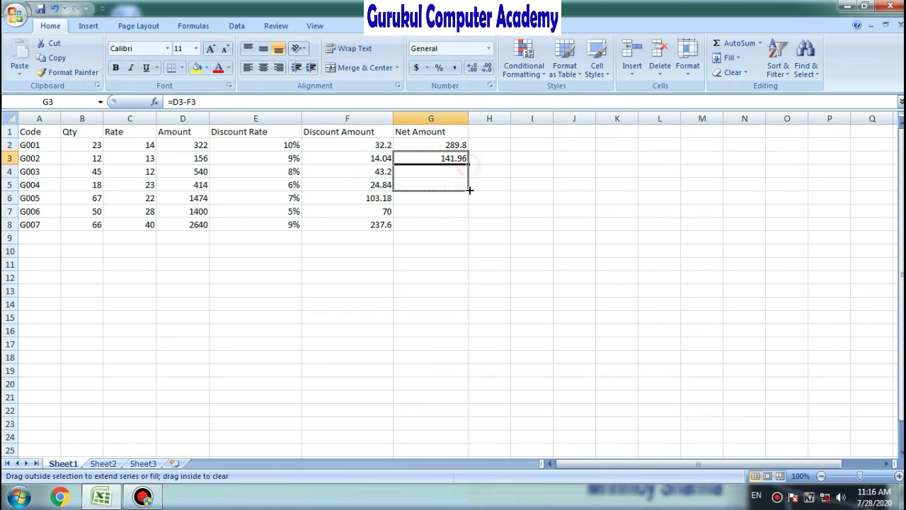
click(477, 289)
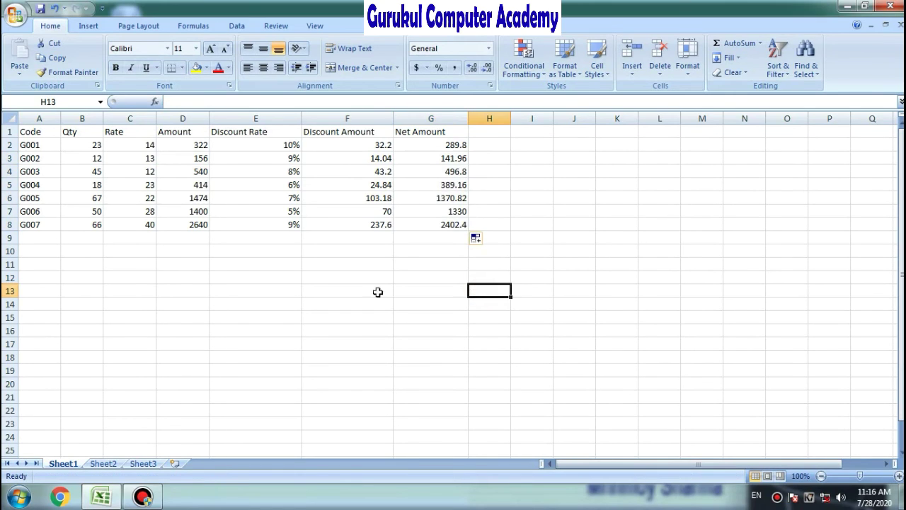